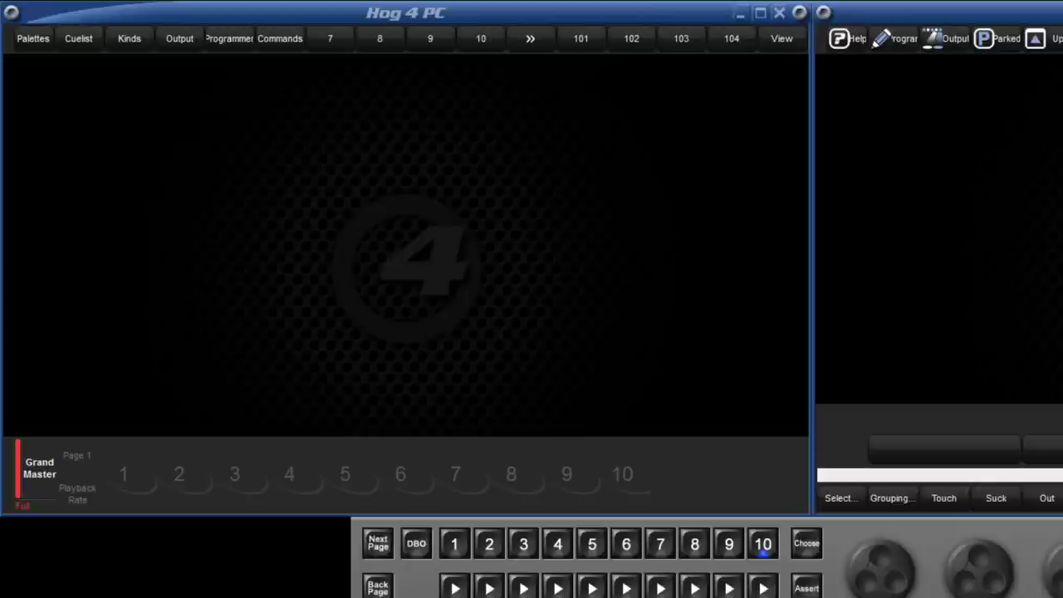
Cycle through all pages of view shortcuts and return to the first page with the Palettes view.
click(532, 39)
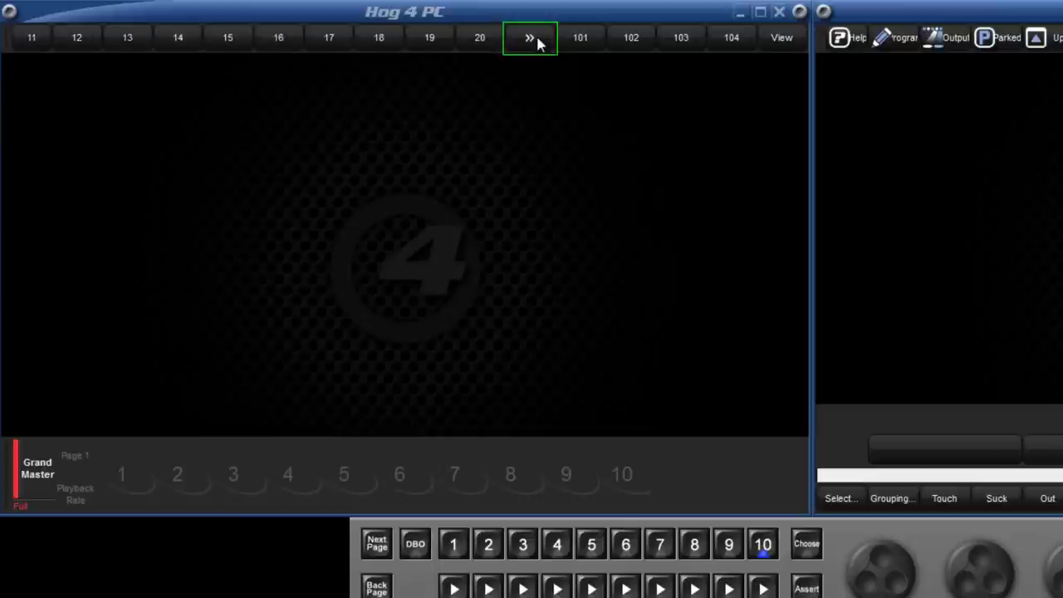
click(535, 39)
click(535, 39)
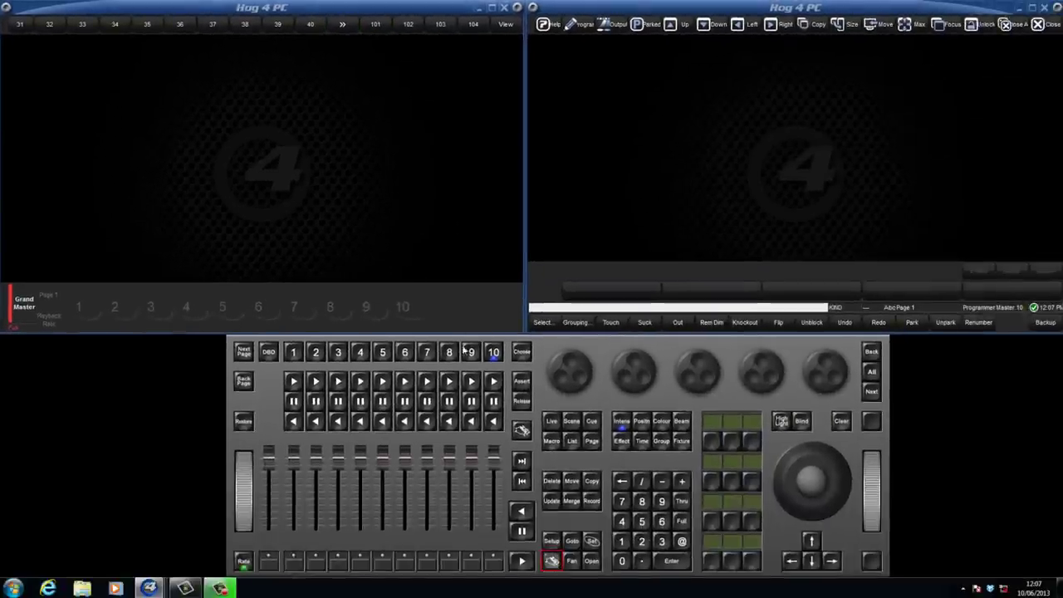
click(343, 25)
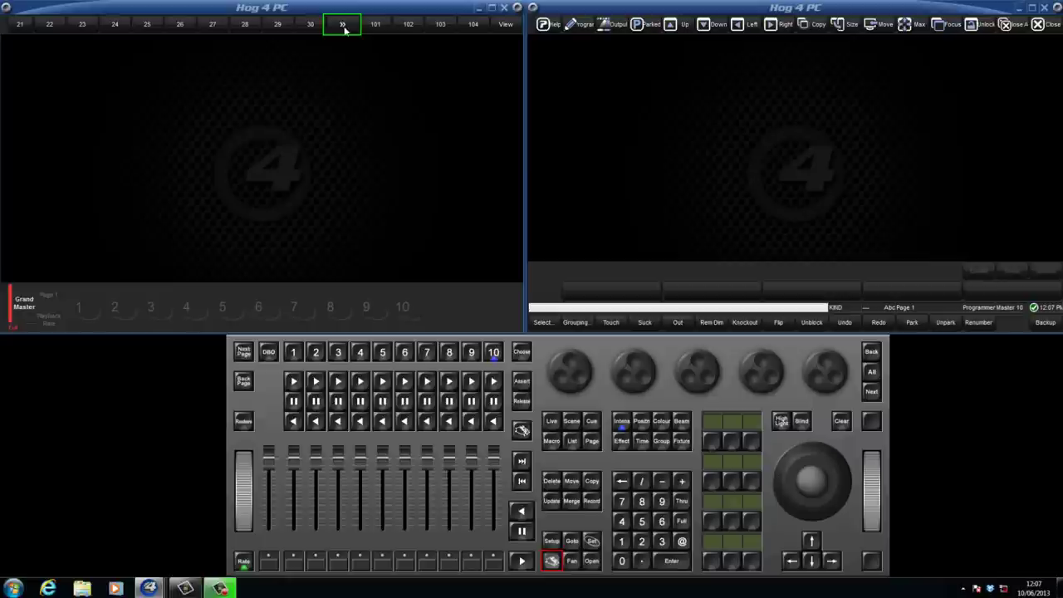
click(345, 29)
click(344, 29)
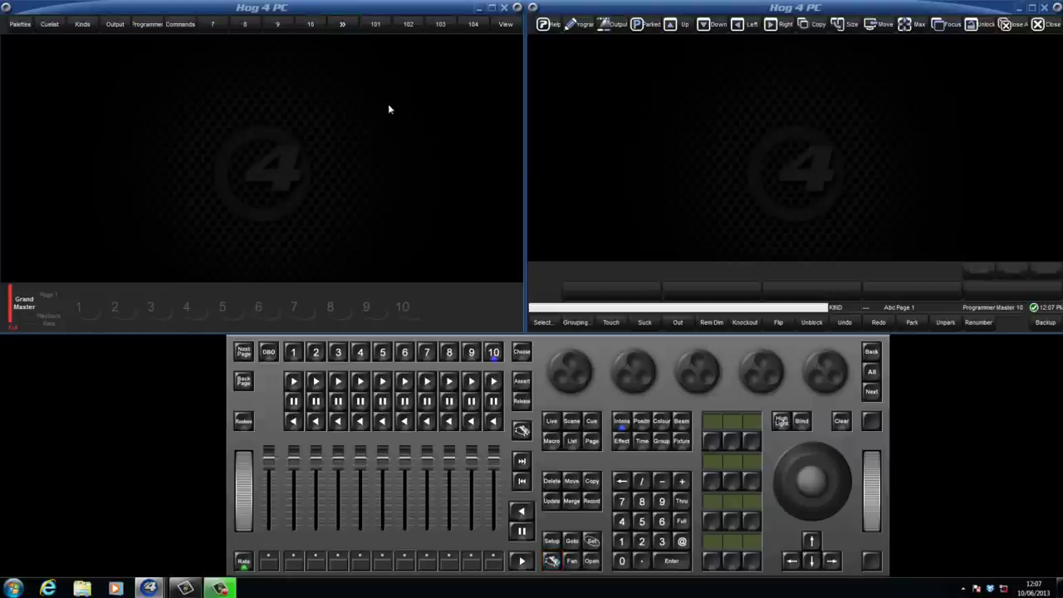
Open the Views Directory and display its contents as a spreadsheet.
click(495, 27)
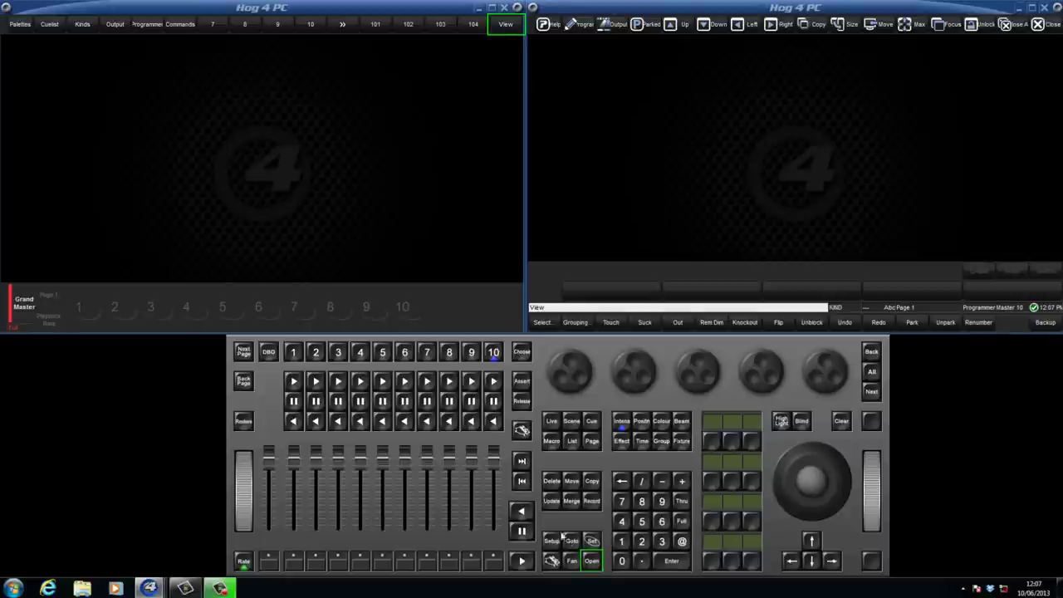
click(591, 561)
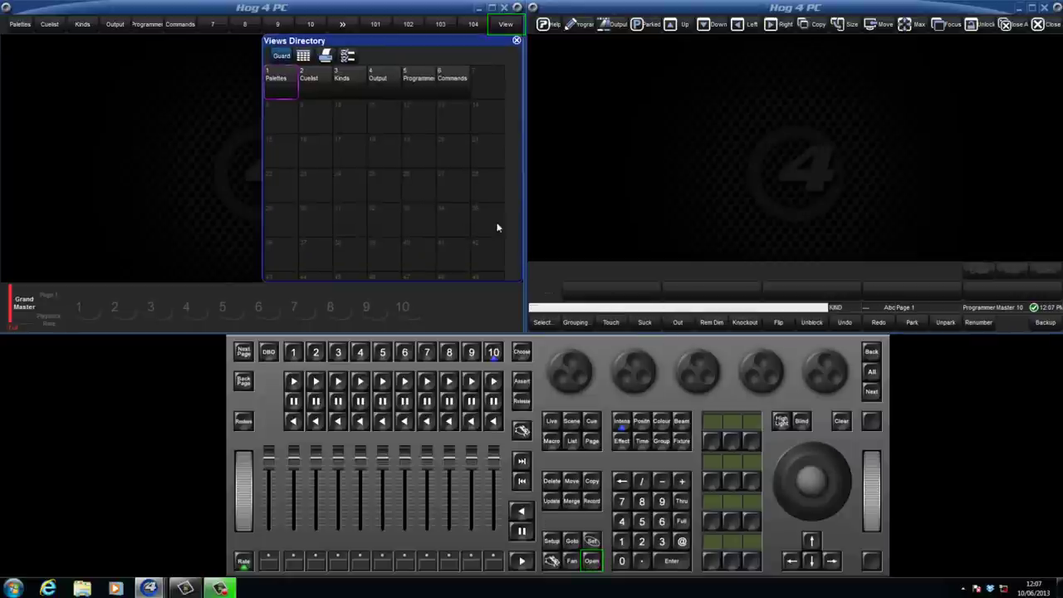
click(304, 56)
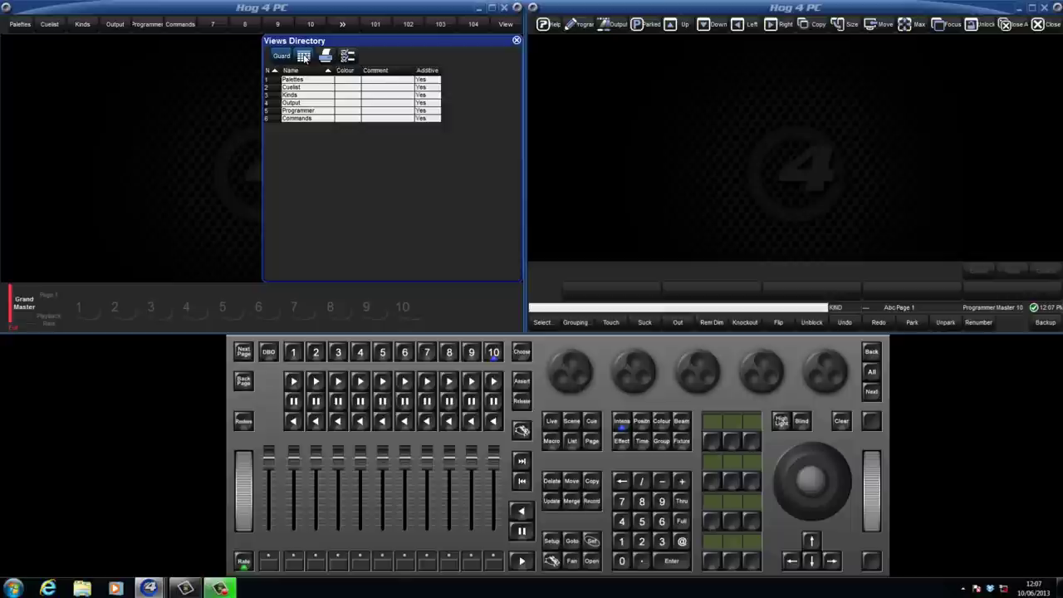
Set the Palettes view's Additive option to No and open the Cuelist view's Additive value for editing.
click(427, 69)
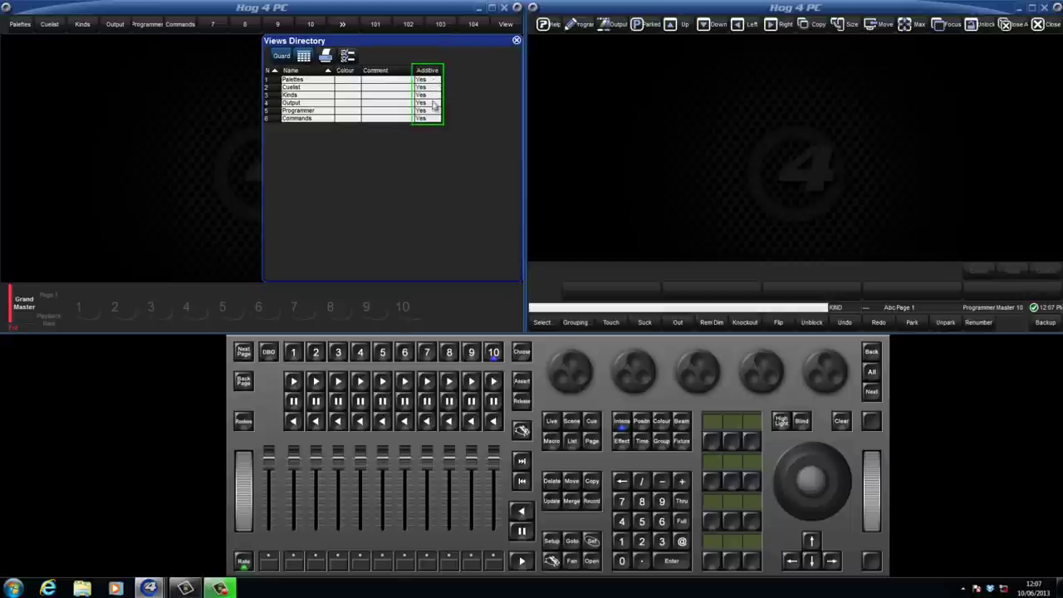
click(431, 122)
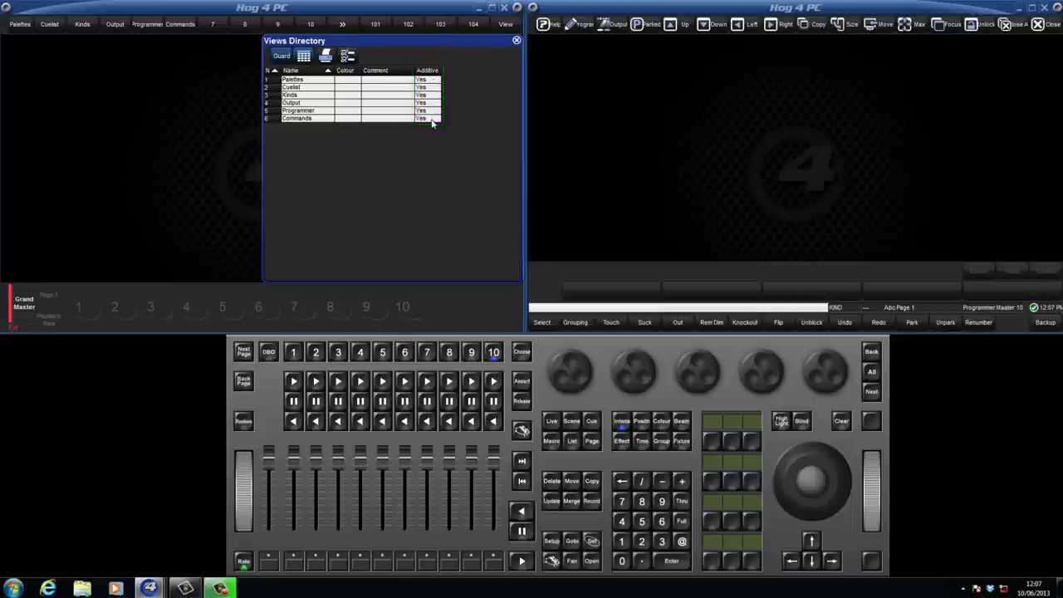
click(433, 81)
click(431, 88)
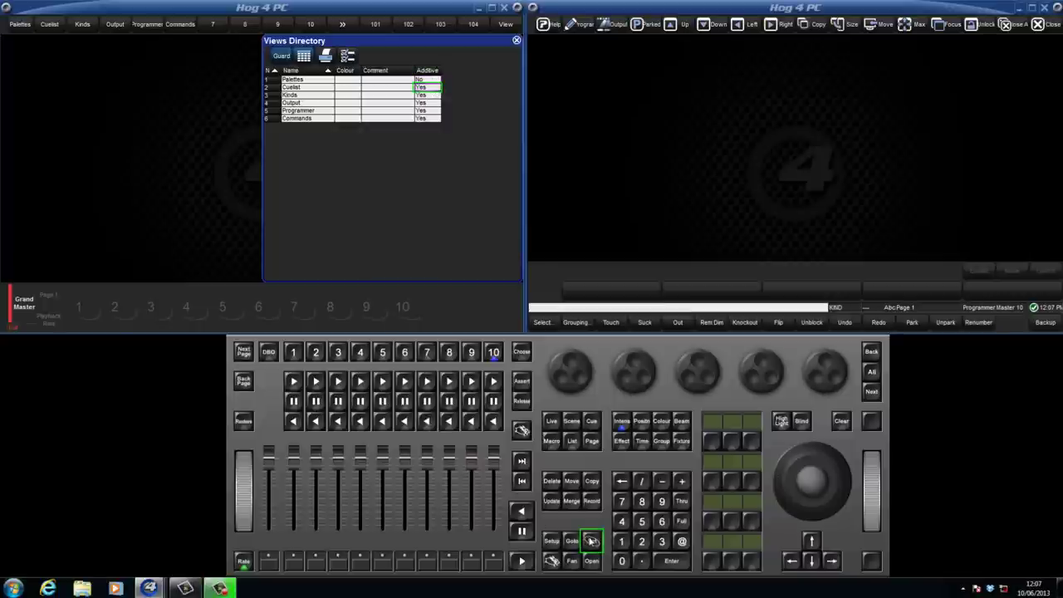
click(590, 540)
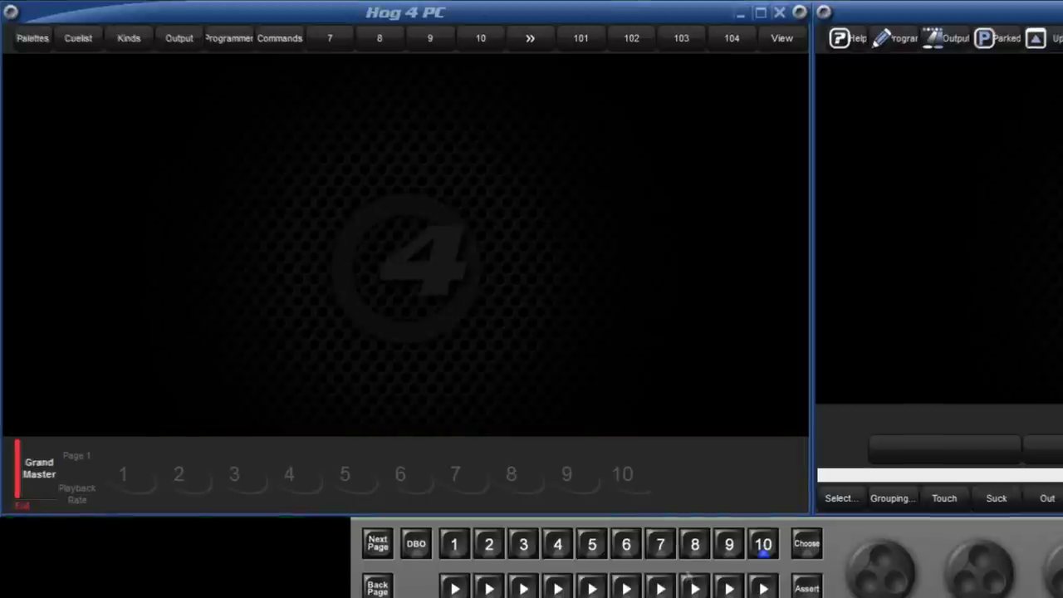
click(455, 546)
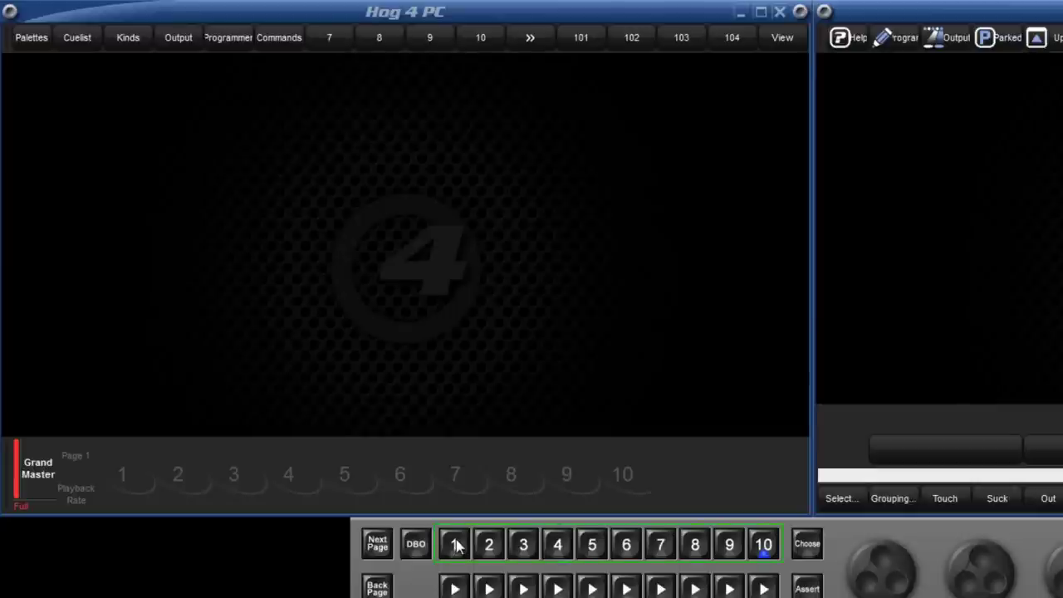
click(454, 545)
click(523, 545)
click(626, 545)
click(762, 546)
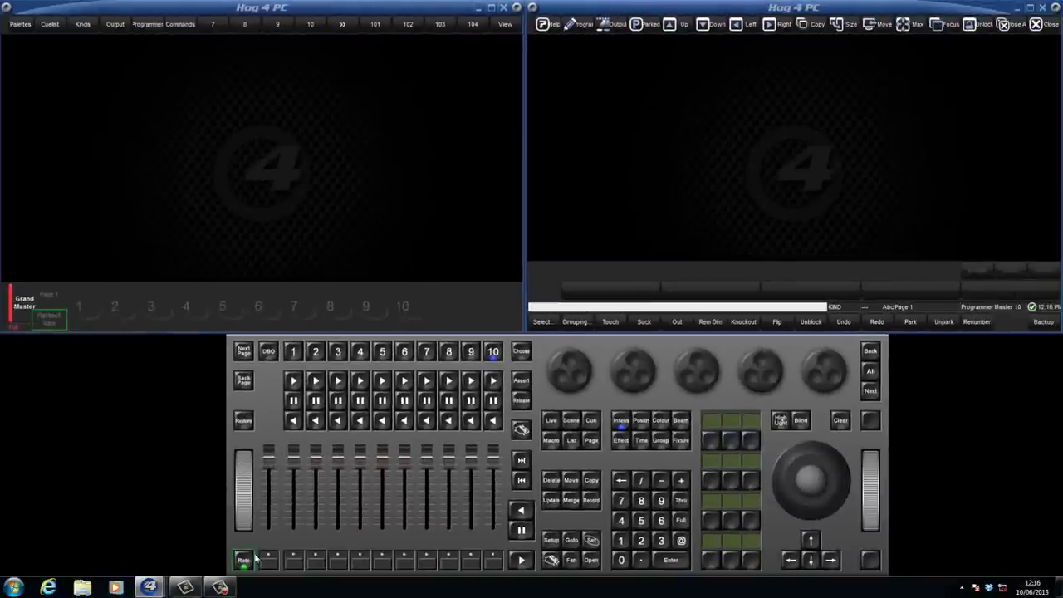
click(243, 560)
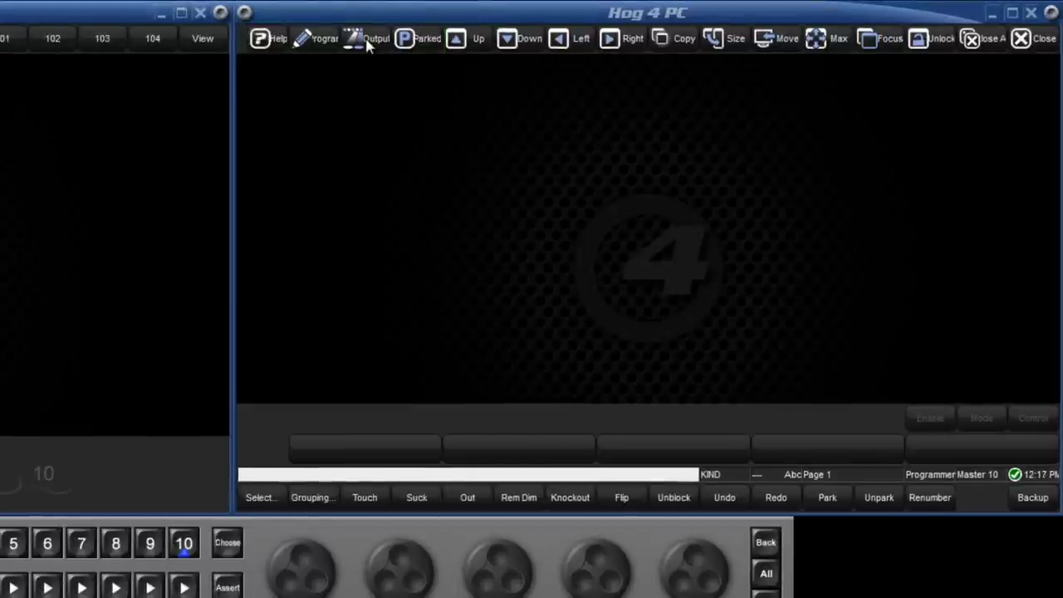
Open the Output window, page sideways through its fixture parameters, and return to the Intensity columns.
click(368, 43)
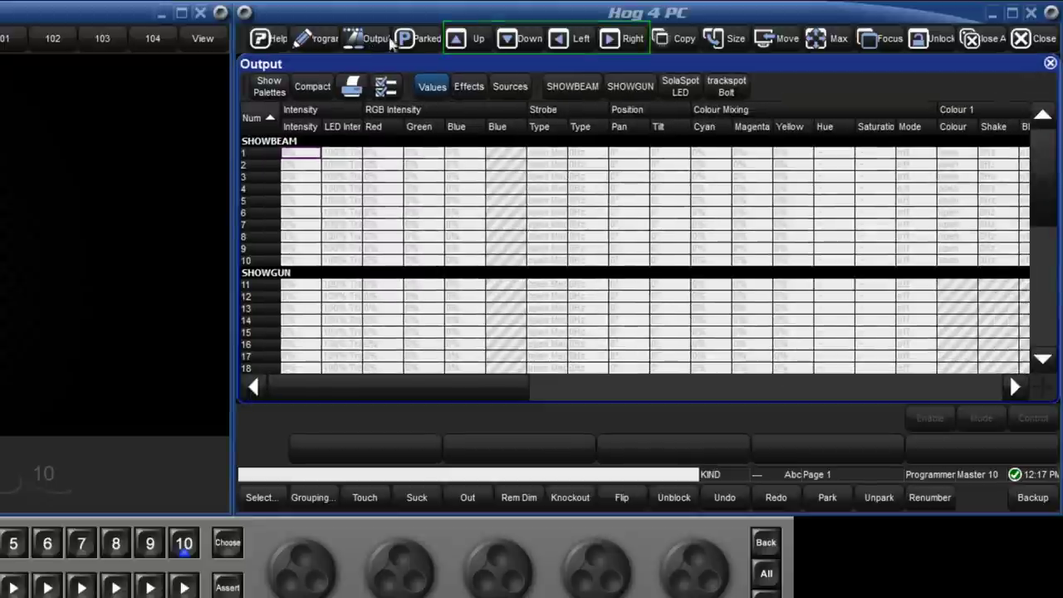
click(624, 42)
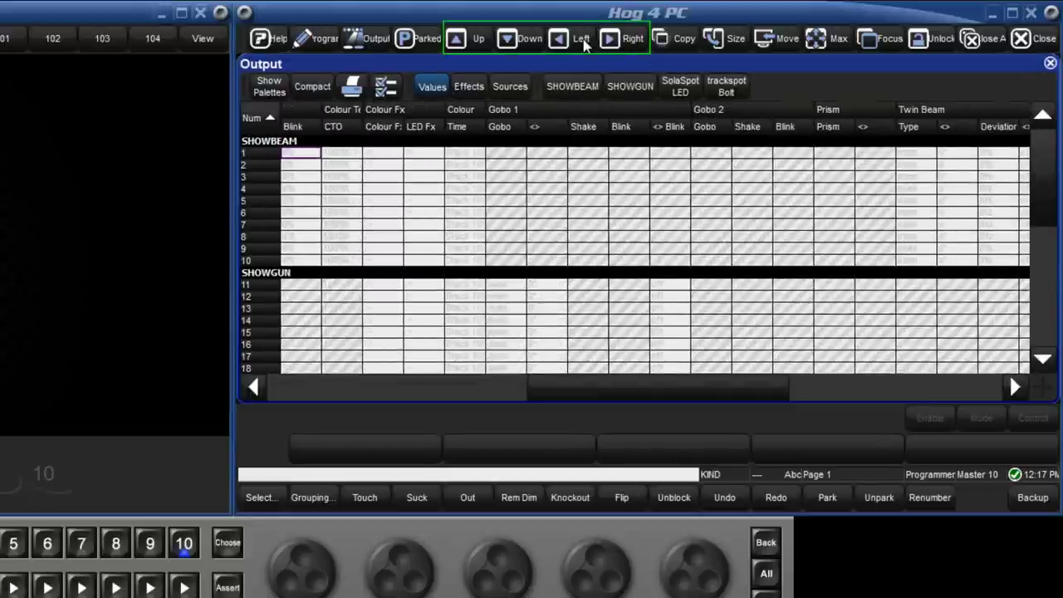
click(585, 43)
click(538, 45)
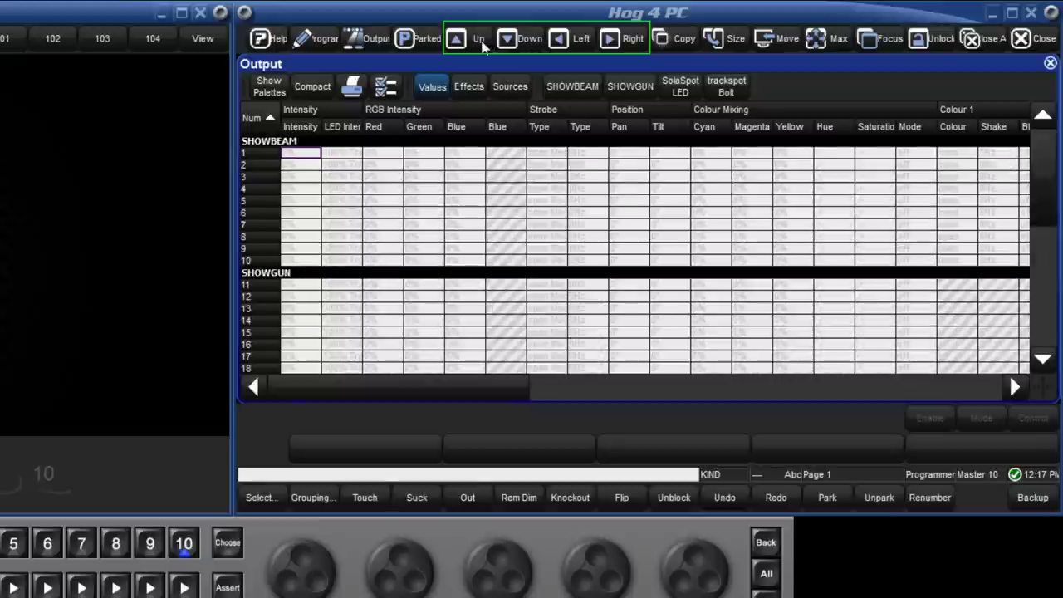
click(488, 43)
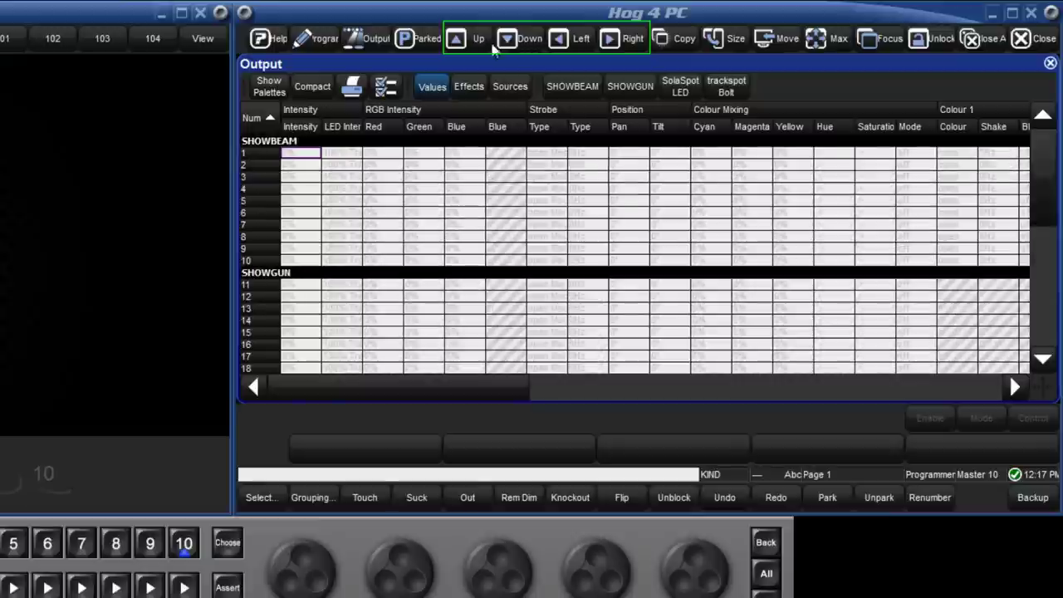
Duplicate the Output window and close the copy.
click(679, 41)
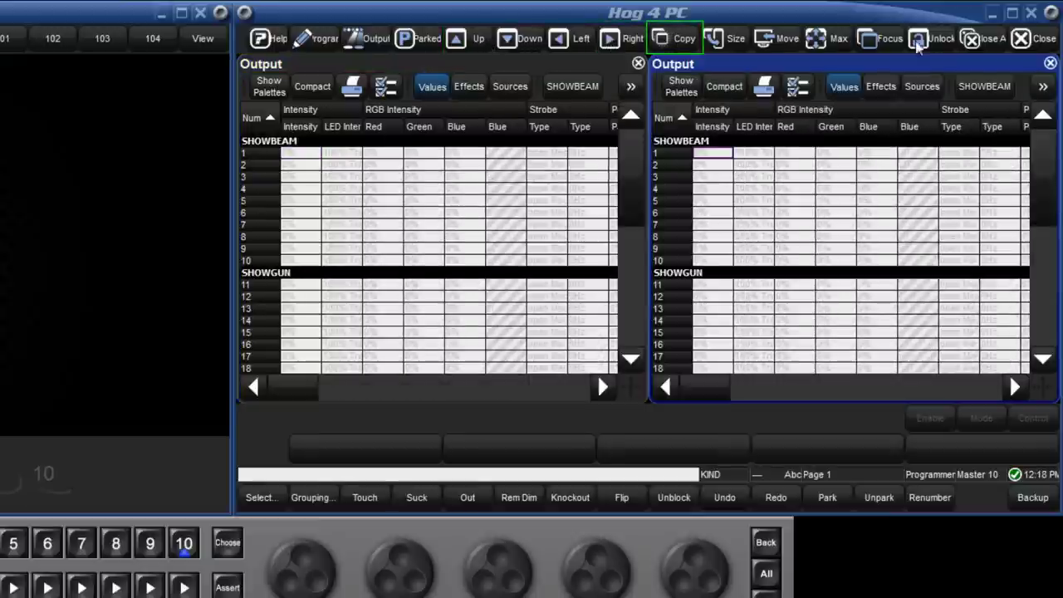
click(1043, 43)
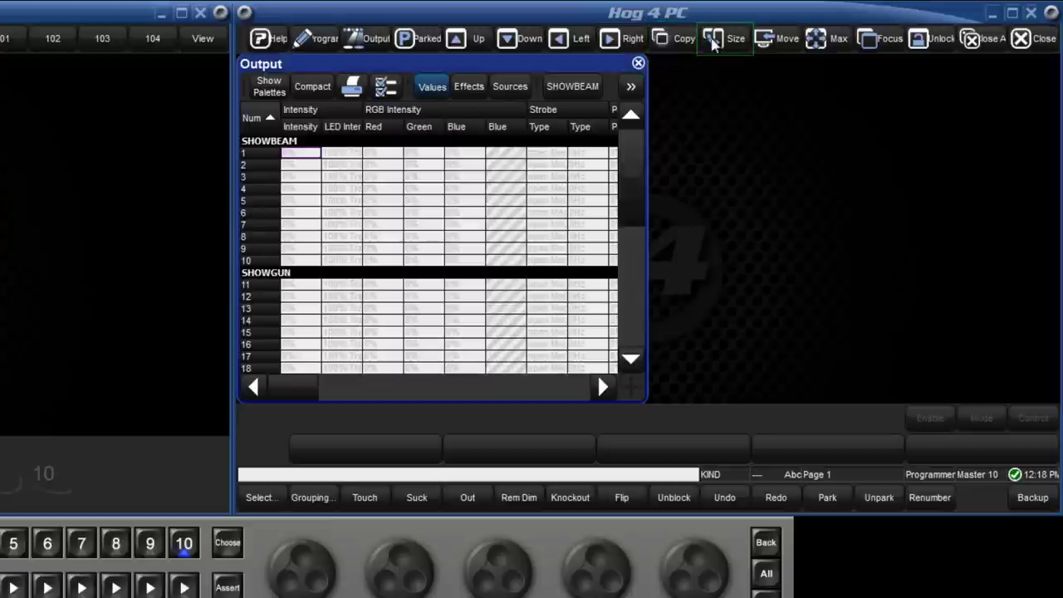
Cycle the Output window through its preset sizes until it fills a quarter of the screen.
click(715, 40)
click(715, 40)
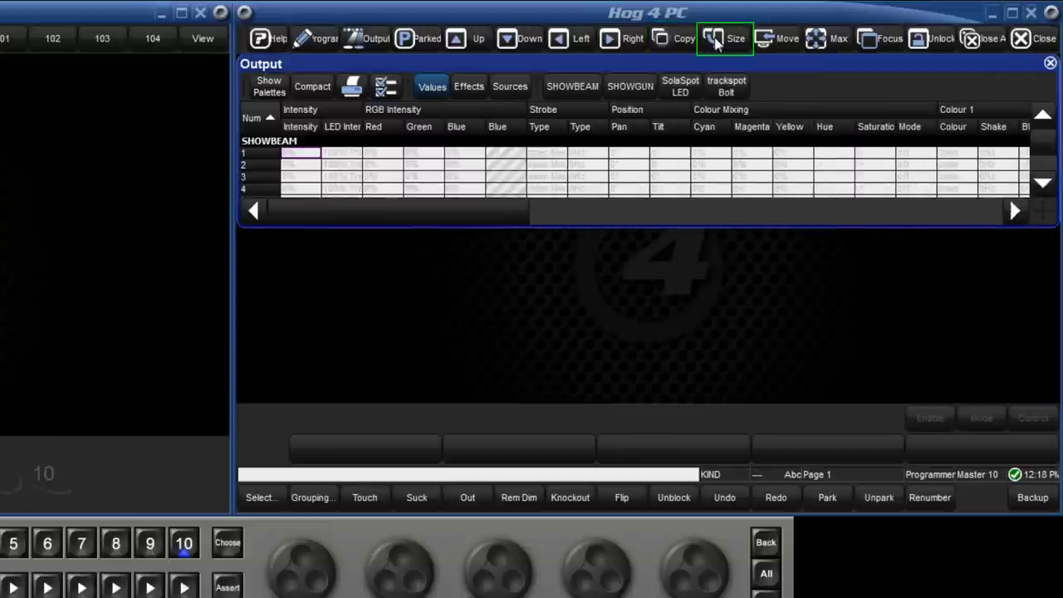
click(716, 40)
click(716, 40)
click(715, 40)
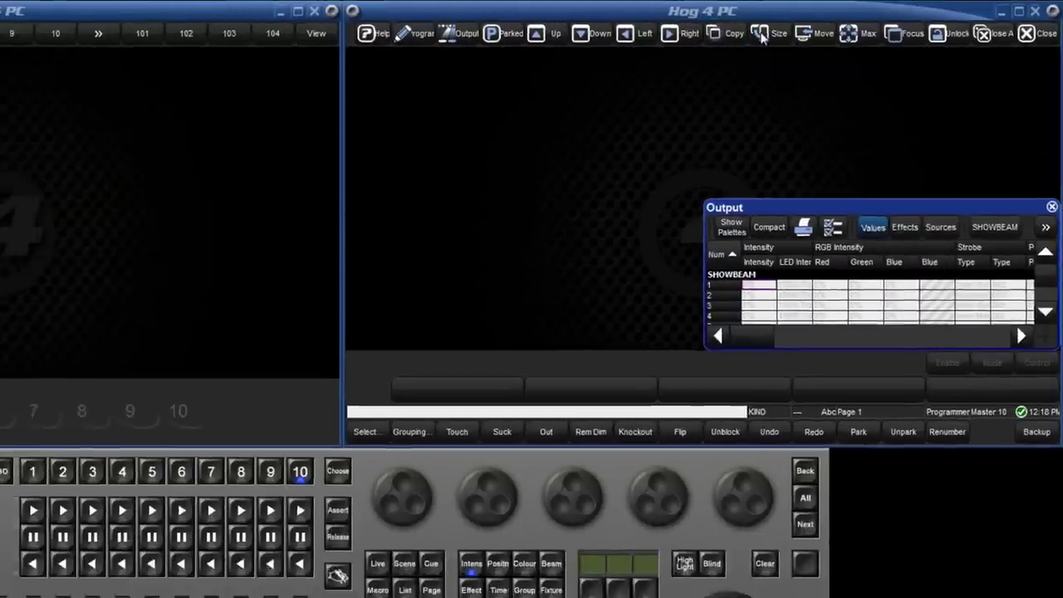
click(715, 39)
Move the Output window through the preset positions on both screens, ending in the lower-left quarter of the second screen.
click(799, 31)
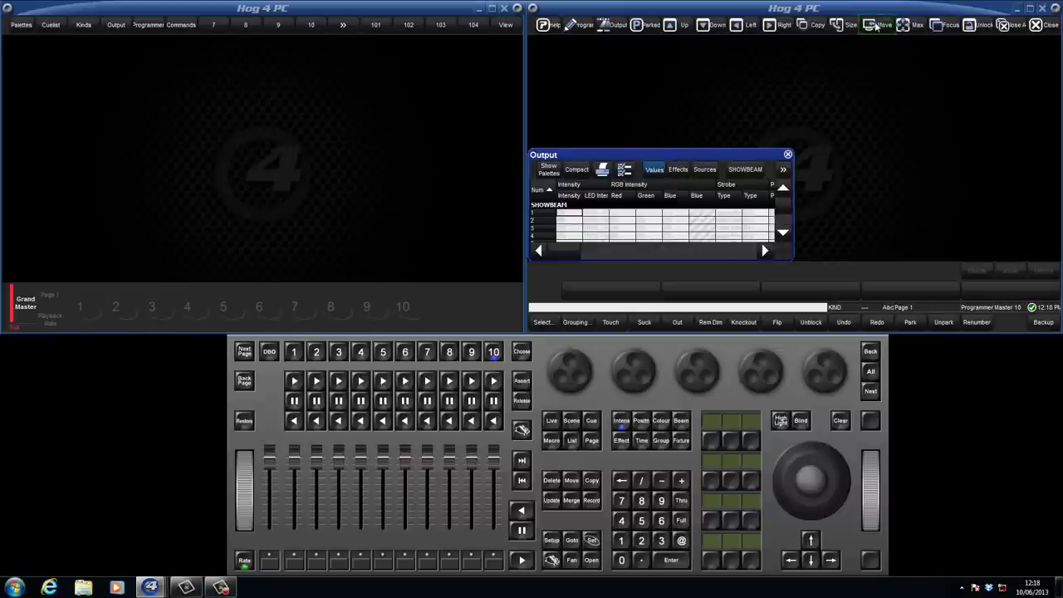
click(876, 25)
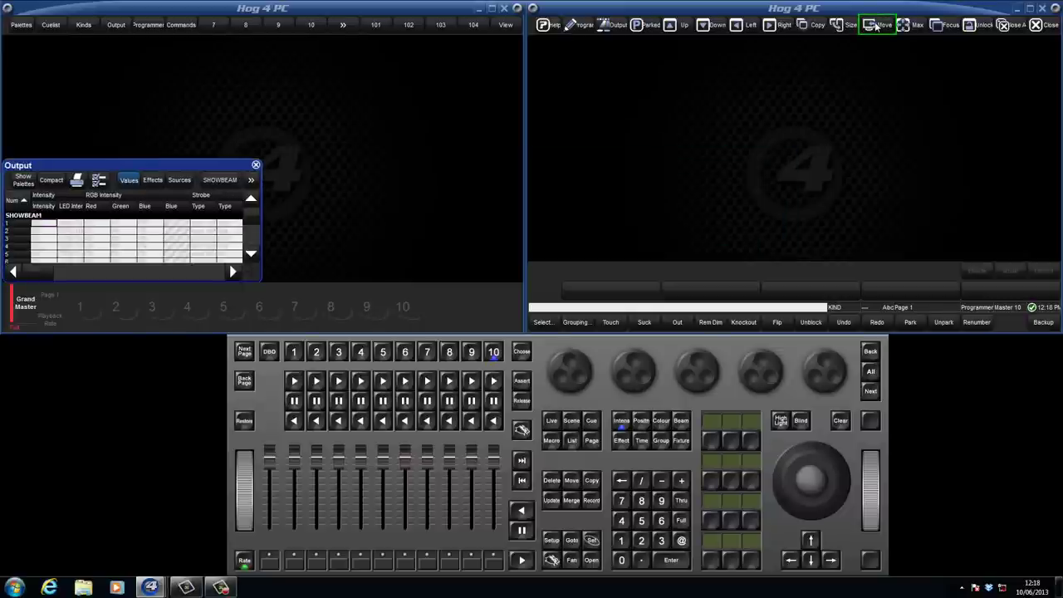
click(876, 25)
click(876, 25)
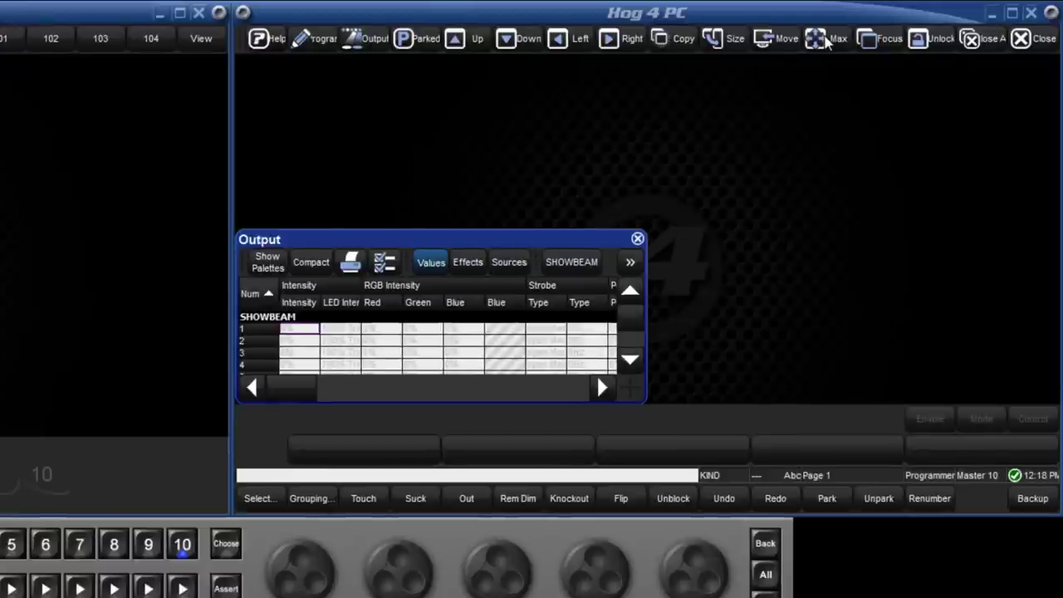
Maximise the Output window and restore it to quarter size.
click(874, 31)
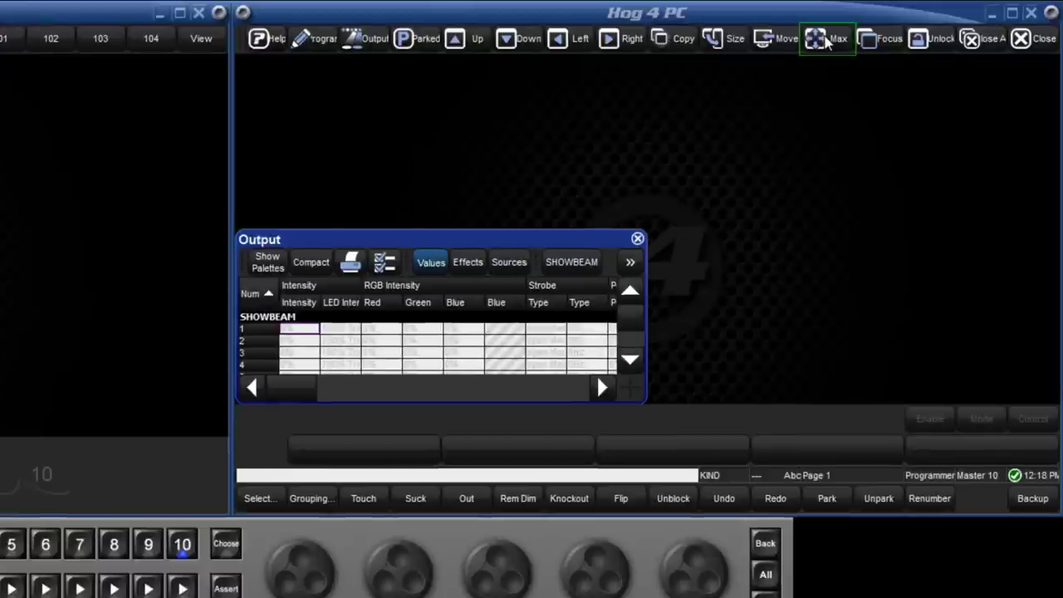
click(825, 41)
click(825, 41)
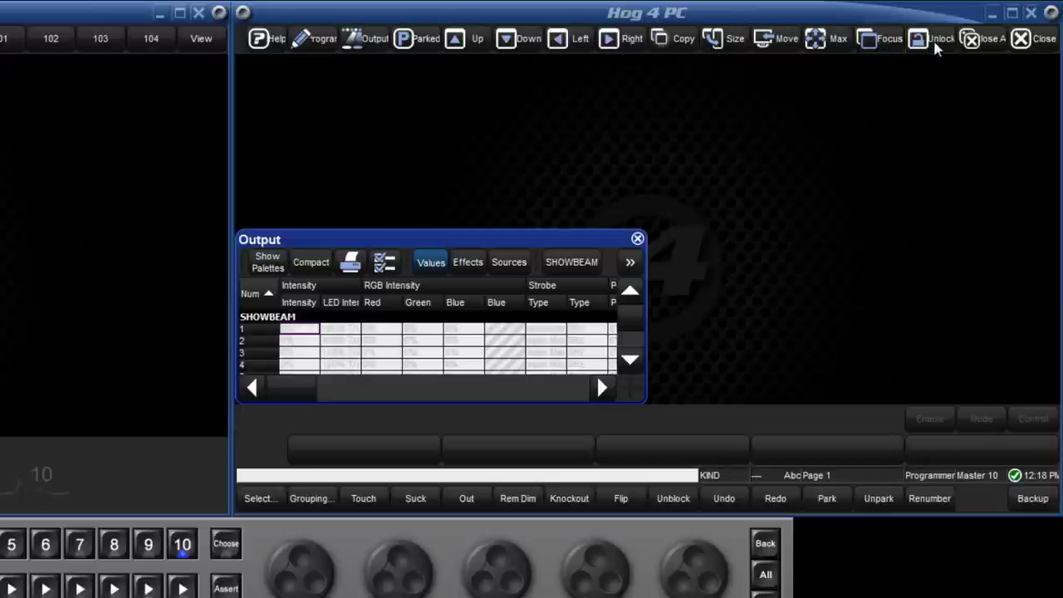
Unlock the Output window to enlarge it upward and to the right, reposition it near the screen's upper centre, and close it.
click(935, 46)
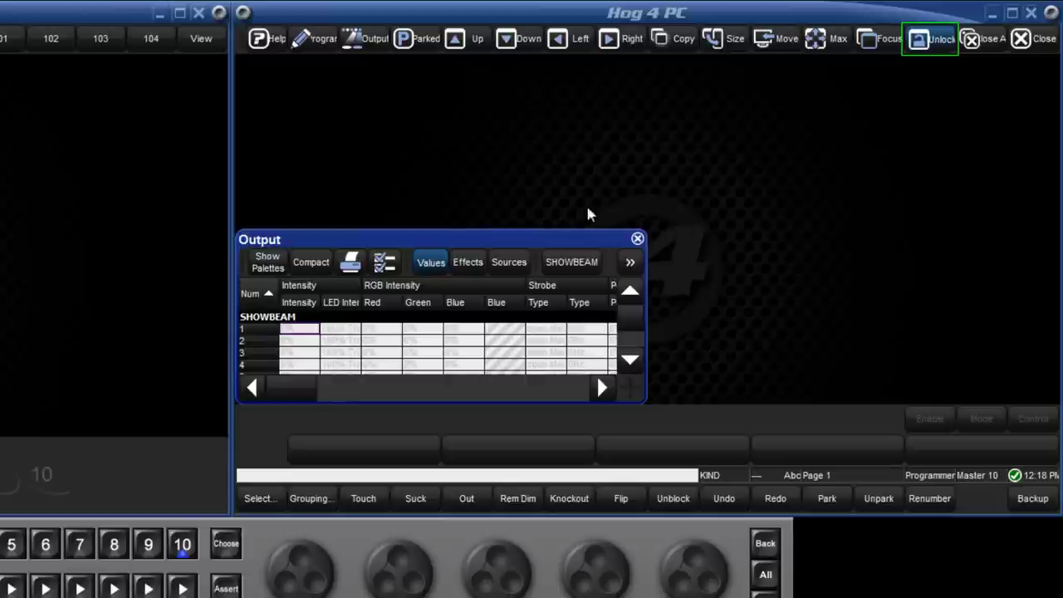
drag(586, 235, 586, 166)
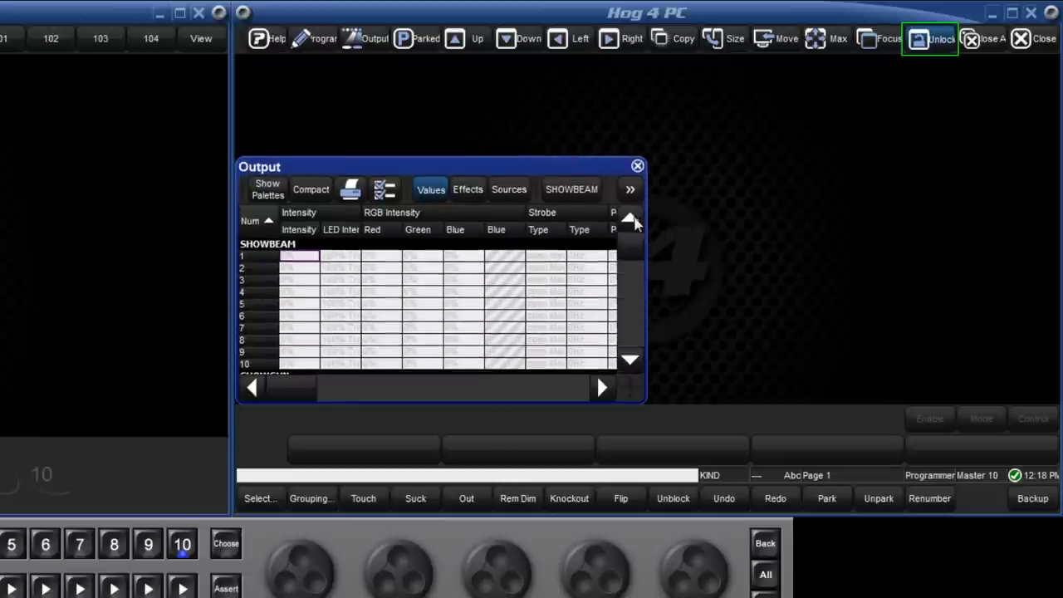
drag(644, 216, 741, 208)
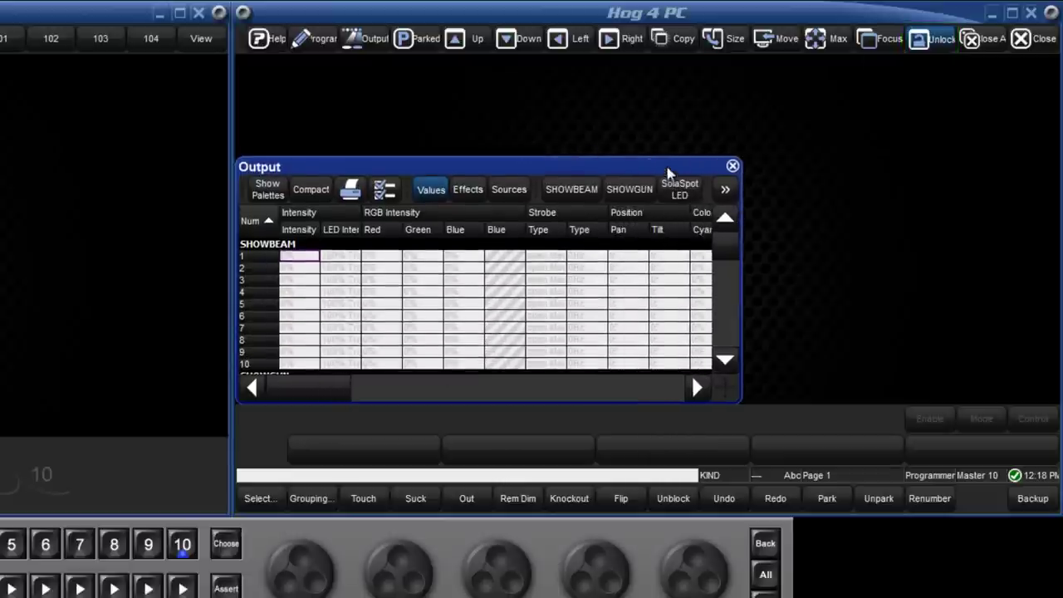
drag(669, 170, 905, 113)
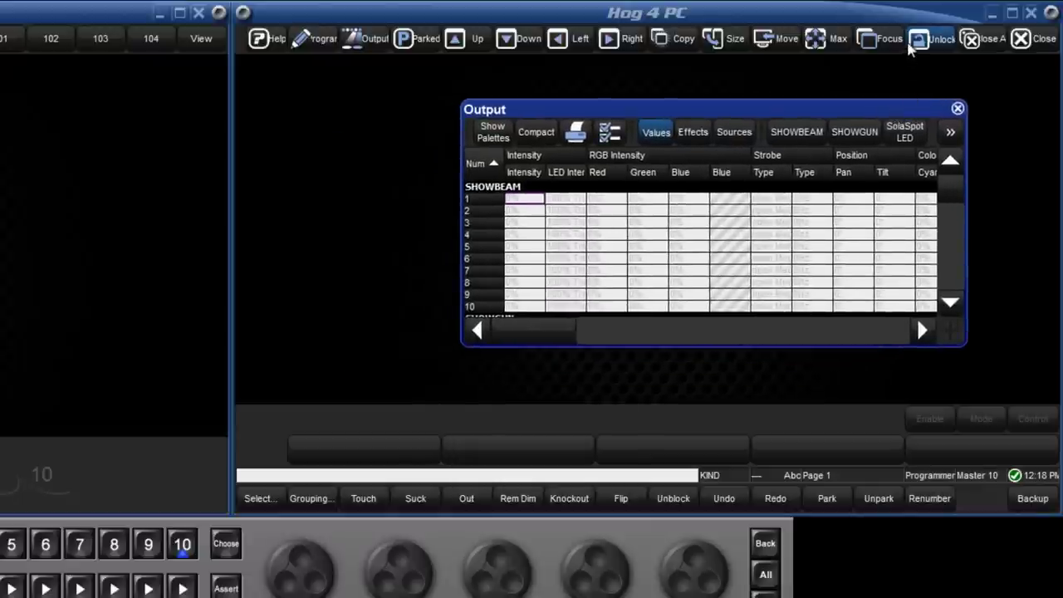
click(1028, 43)
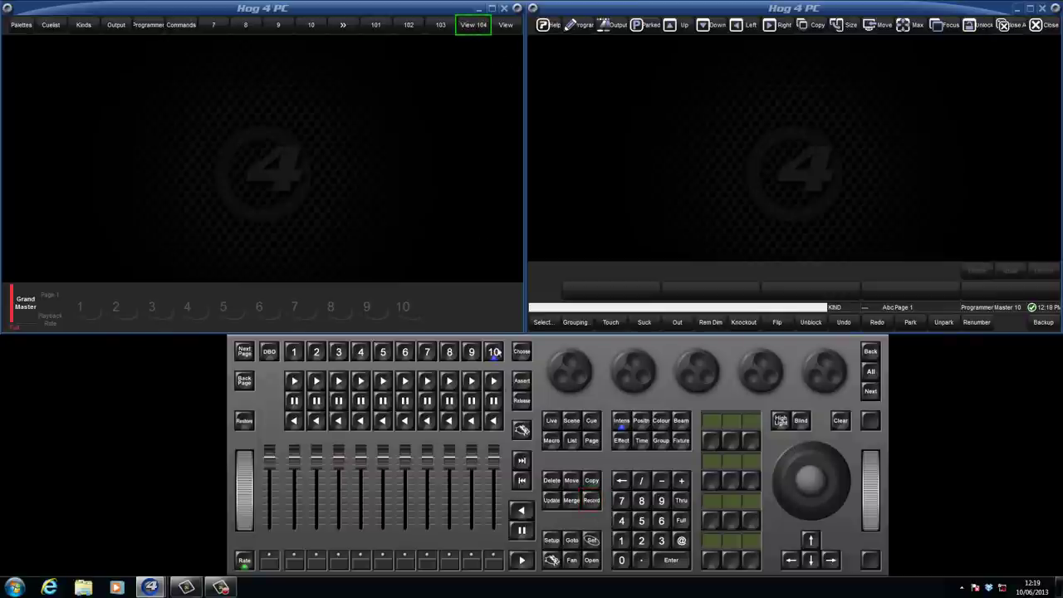
Name the recorded View 104 "Close All".
click(592, 542)
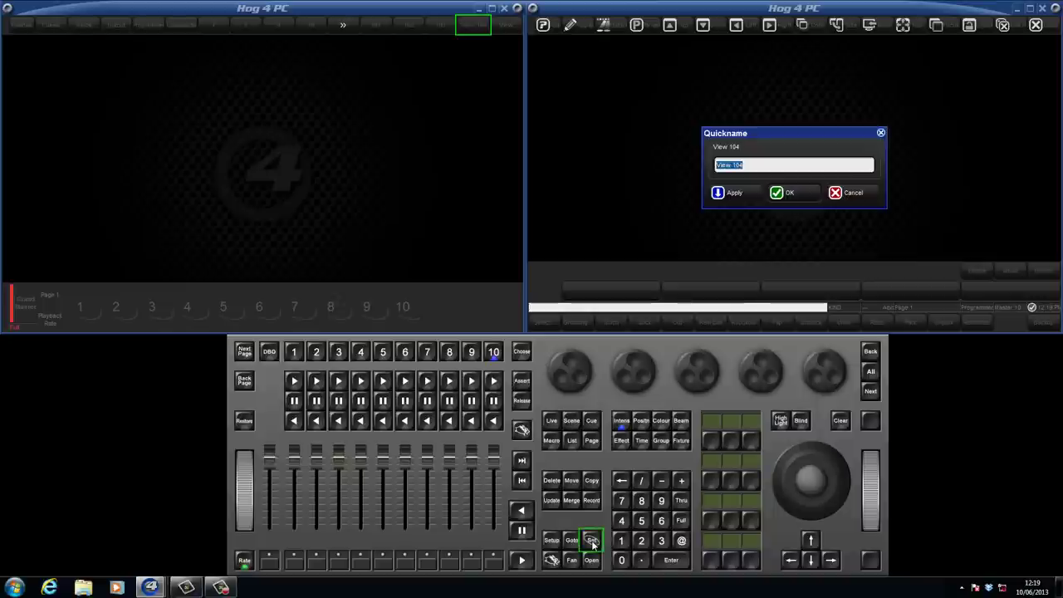
key(BackSpace)
text(Close All)
key(Return)
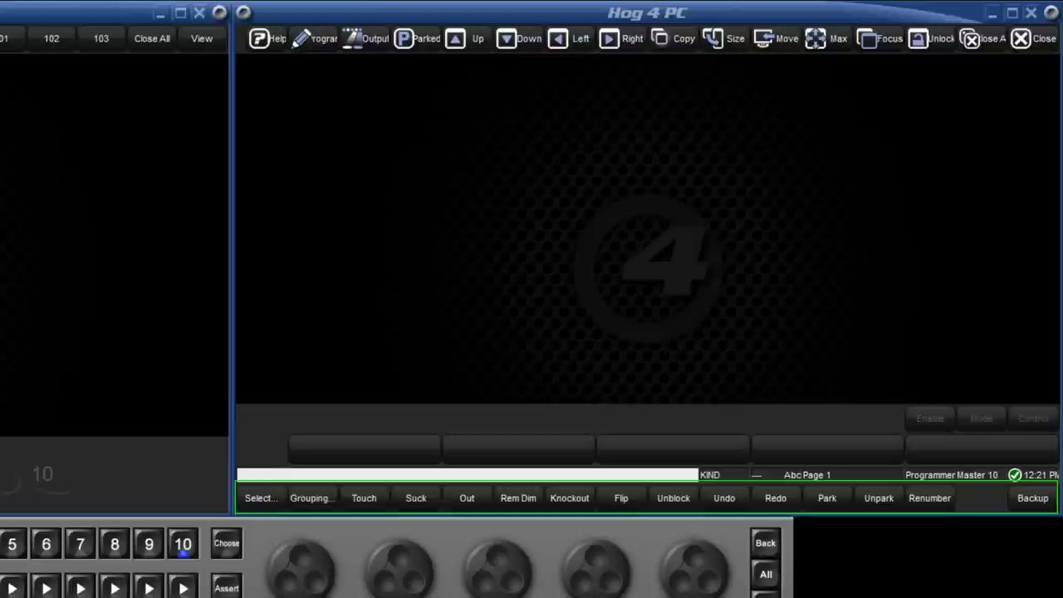
Display the contextual options for the Record and Open commands, backing out of each without executing it.
key(r)
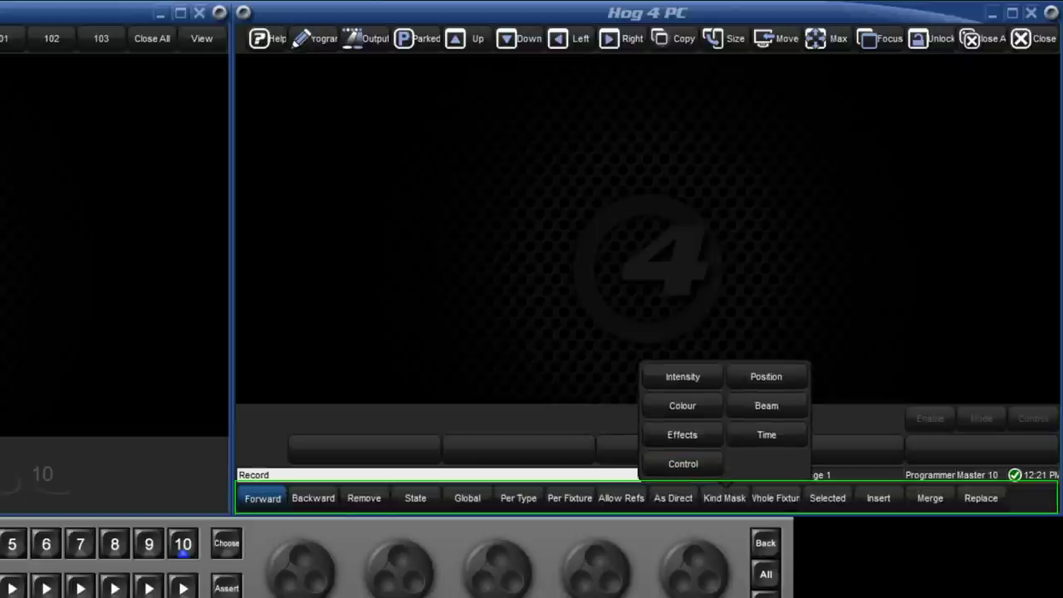
key(Escape)
key(o)
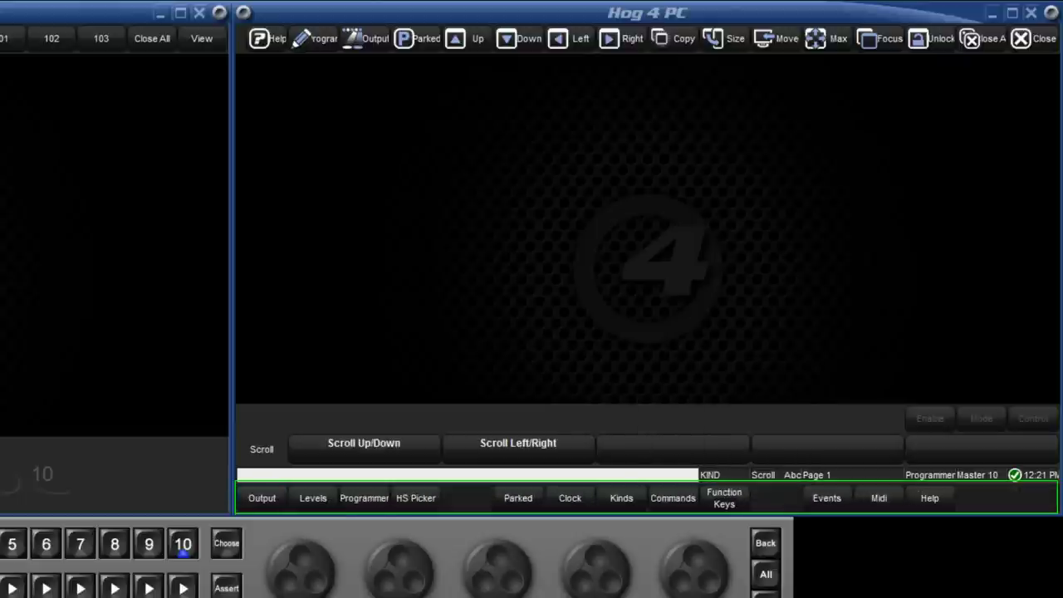
key(Escape)
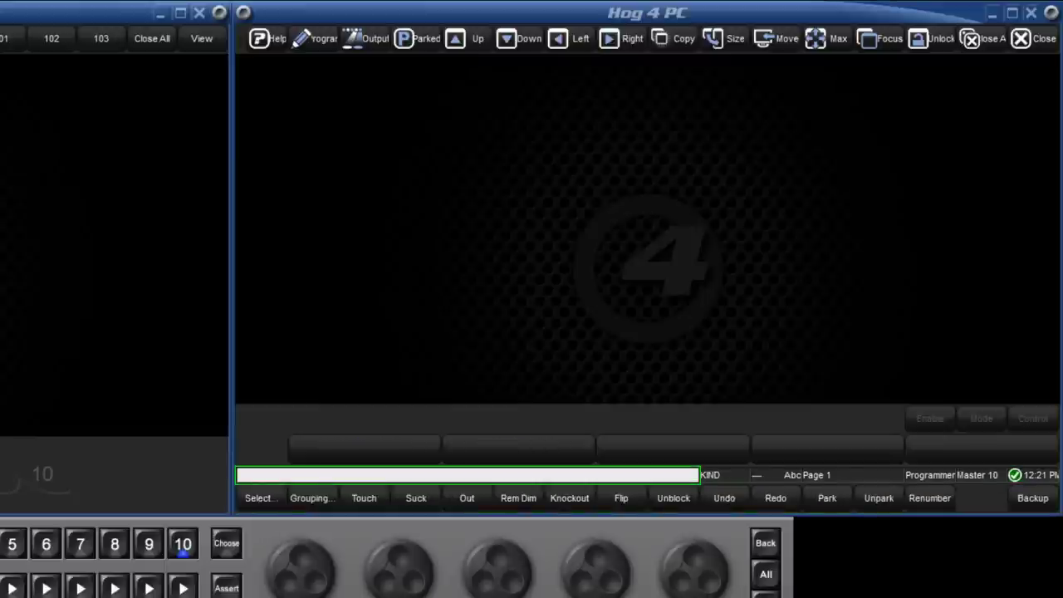
Select trackspot Bolt fixtures 31 through 38 and bring them to full intensity.
text(31>3)
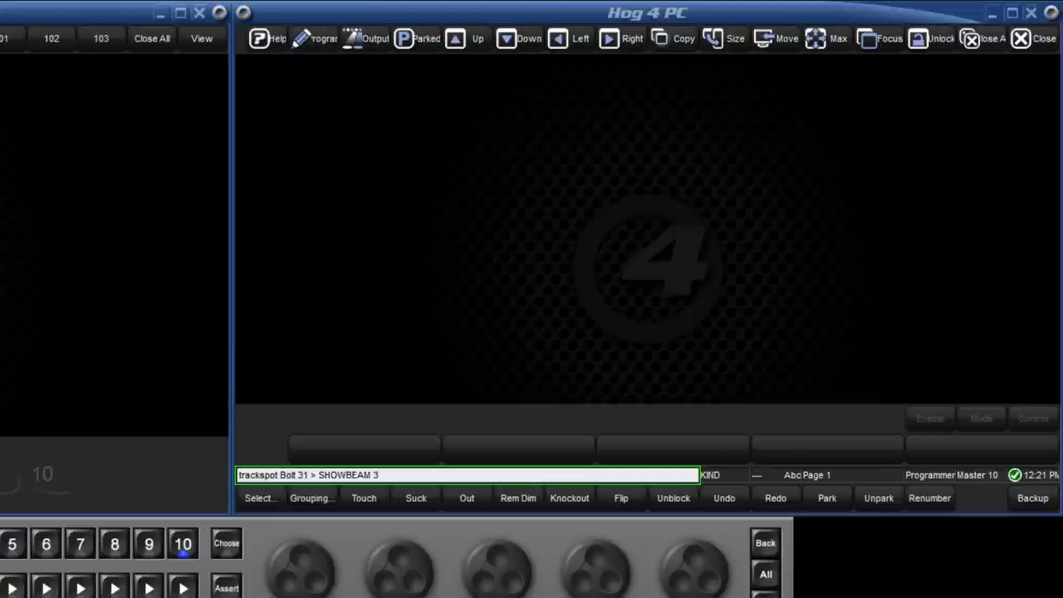
text(8f)
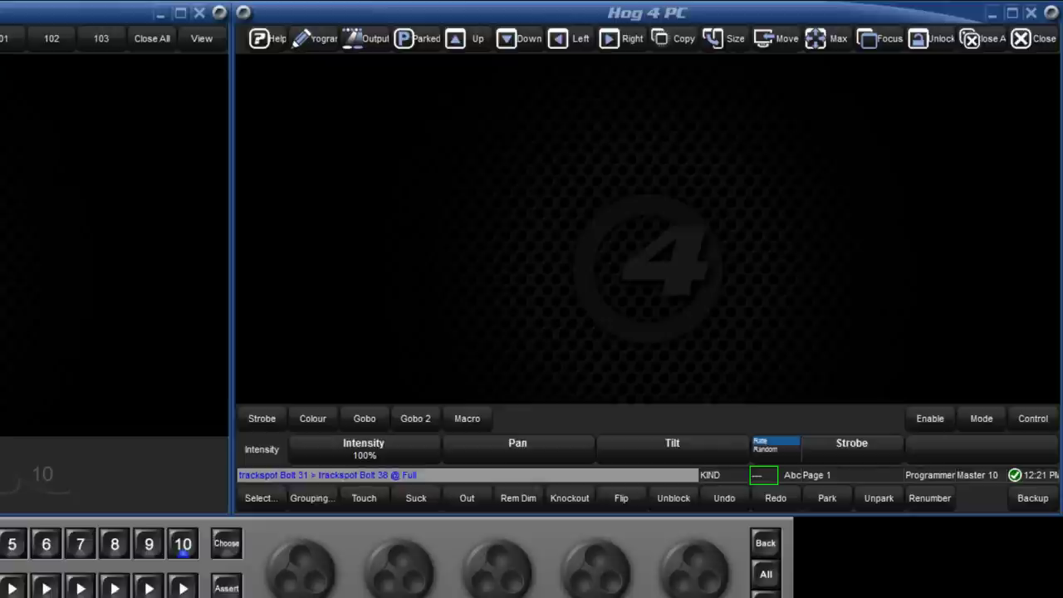
key(p)
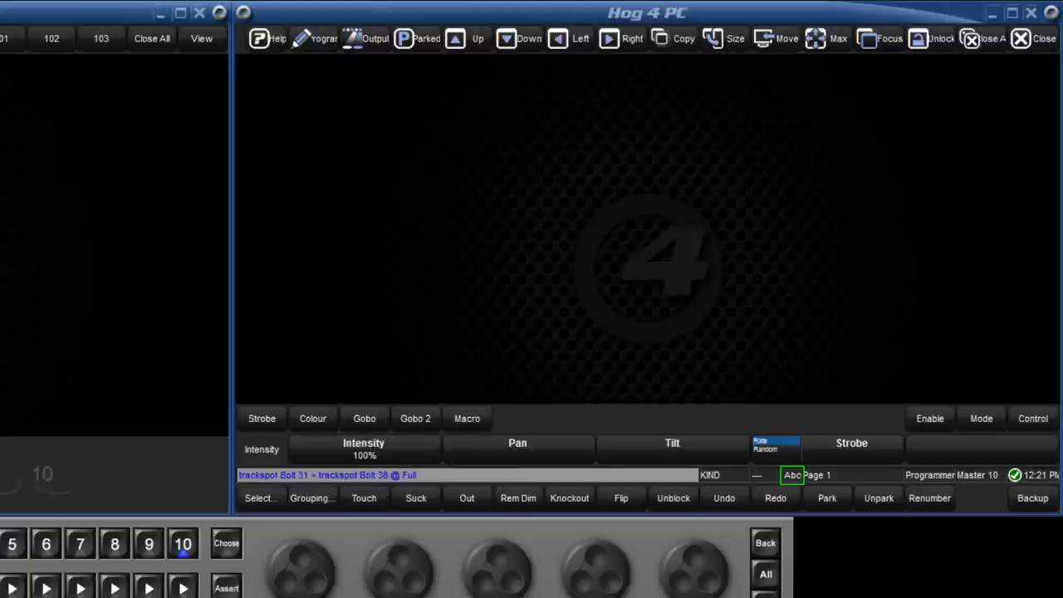
key(Scroll_Lock)
key(Scroll_Lock)
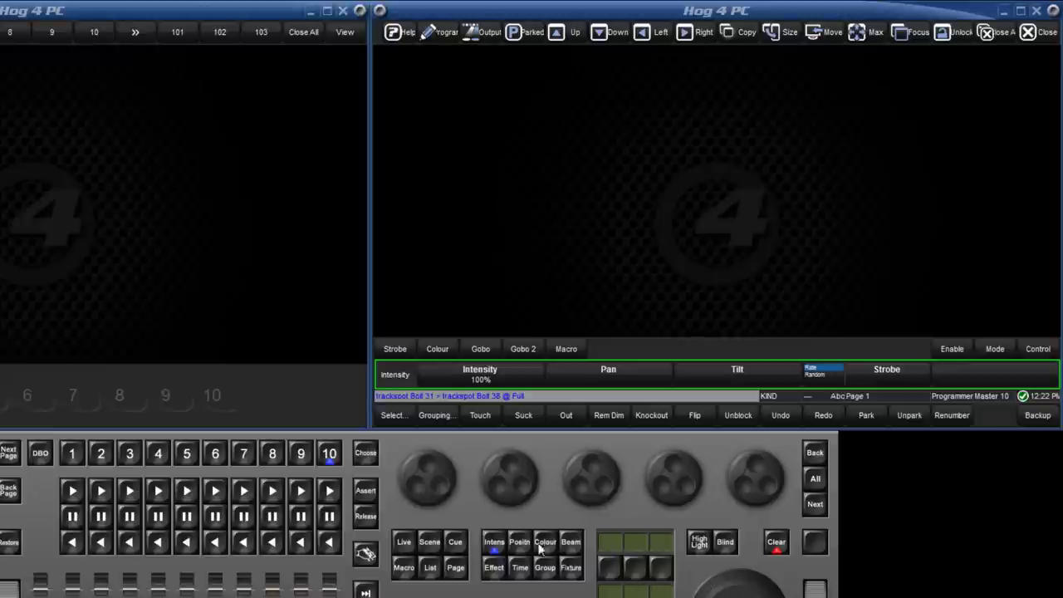
Set the selected fixtures' intensity to 91% and pan to 5° with the parameter wheels.
mouse_move(411, 464)
mouse_down()
mouse_move(412, 488)
mouse_move(412, 472)
mouse_up()
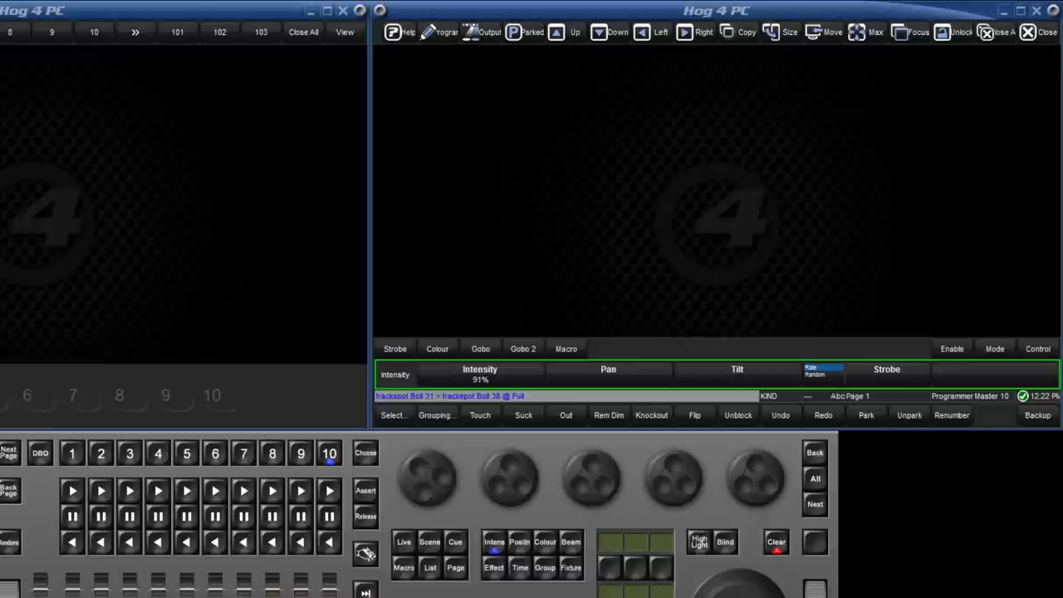
mouse_move(506, 475)
mouse_down()
mouse_move(506, 460)
mouse_move(500, 474)
mouse_up()
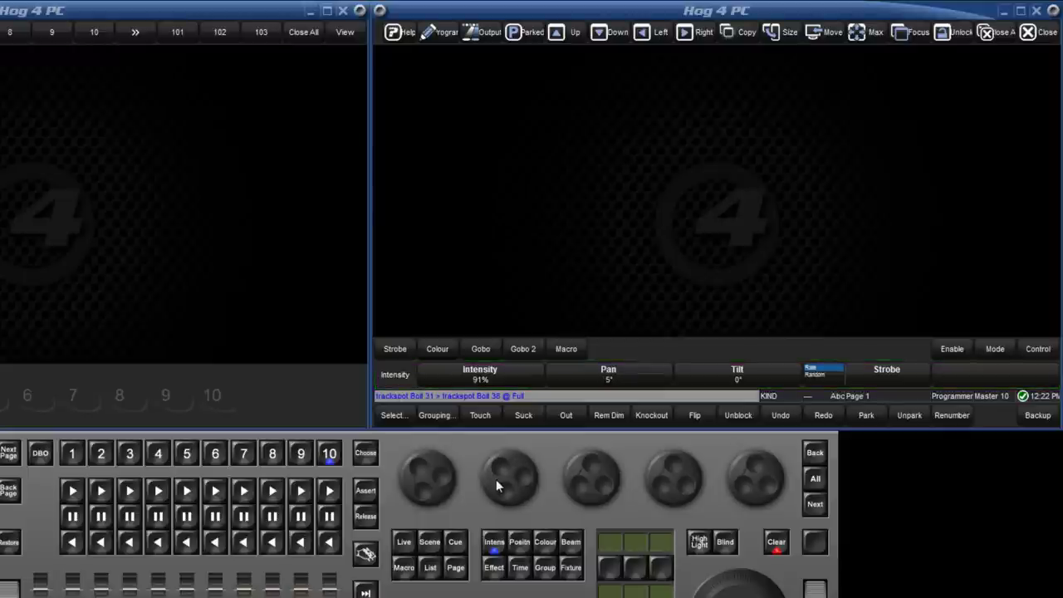
Switch the parameter wheels through the position, colour and beam parameter groups.
click(520, 543)
click(545, 542)
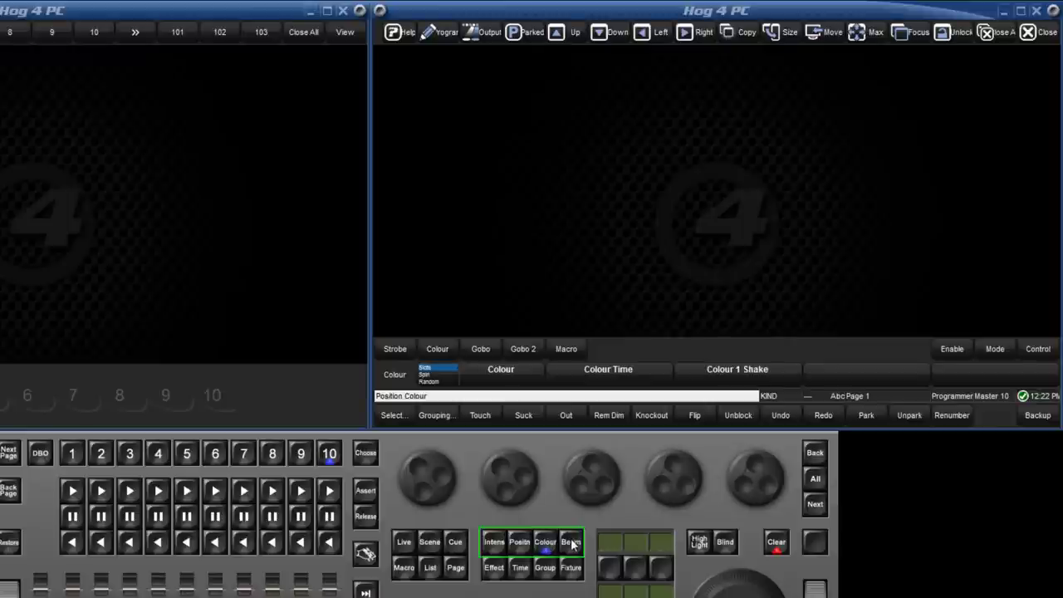
click(571, 542)
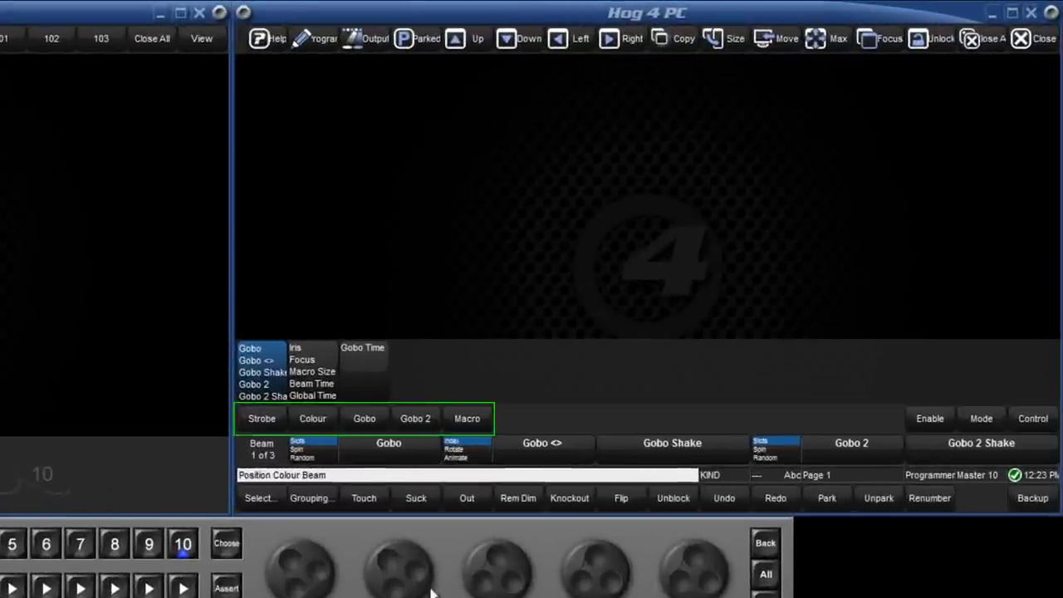
Apply the yellow Colour slot and the tunnel Gobo 2 slot to the selected fixtures.
click(320, 422)
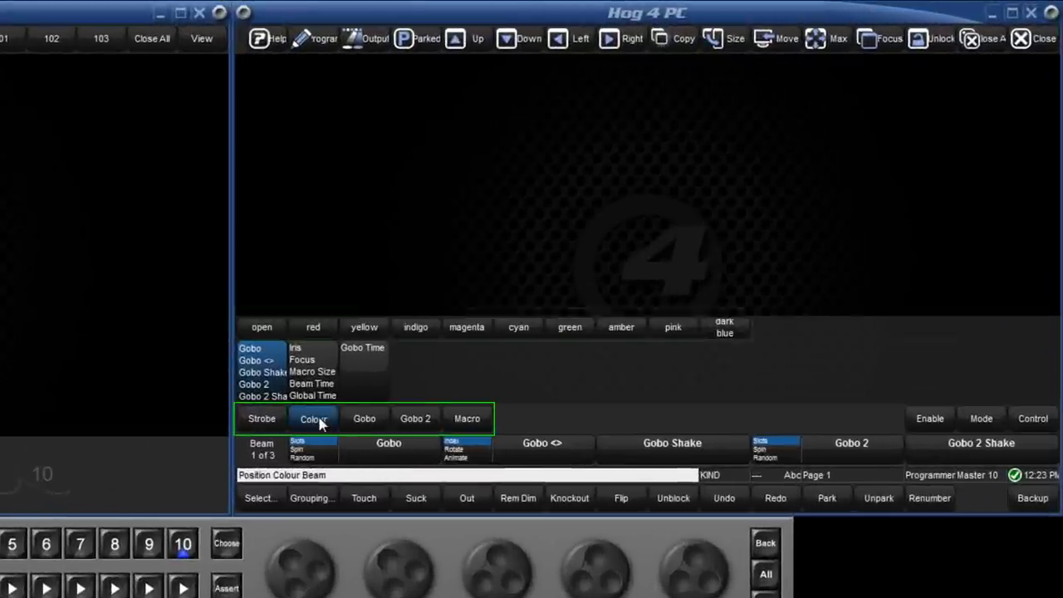
click(363, 326)
click(415, 419)
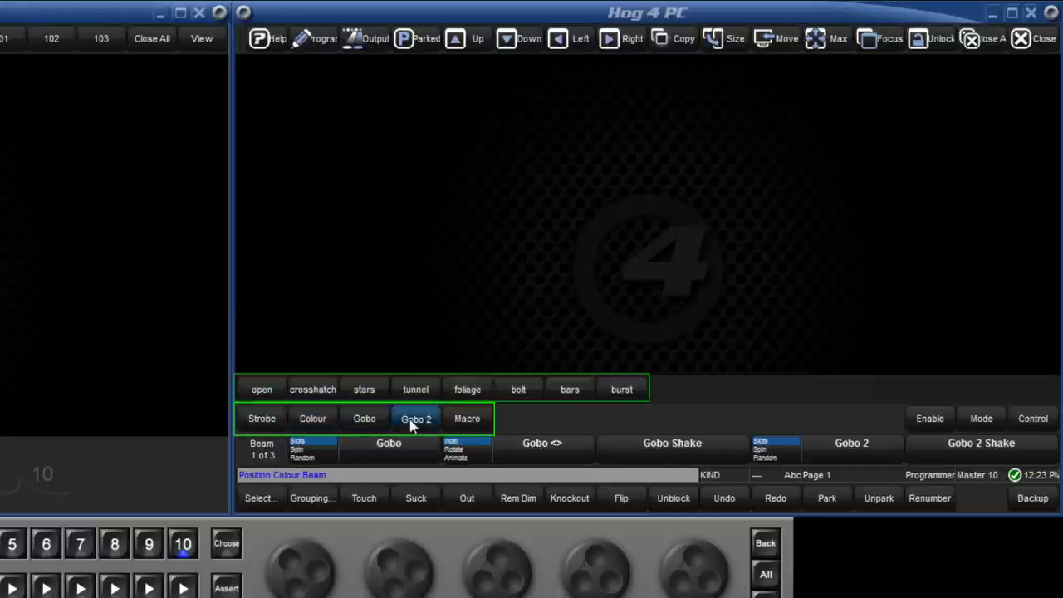
click(415, 390)
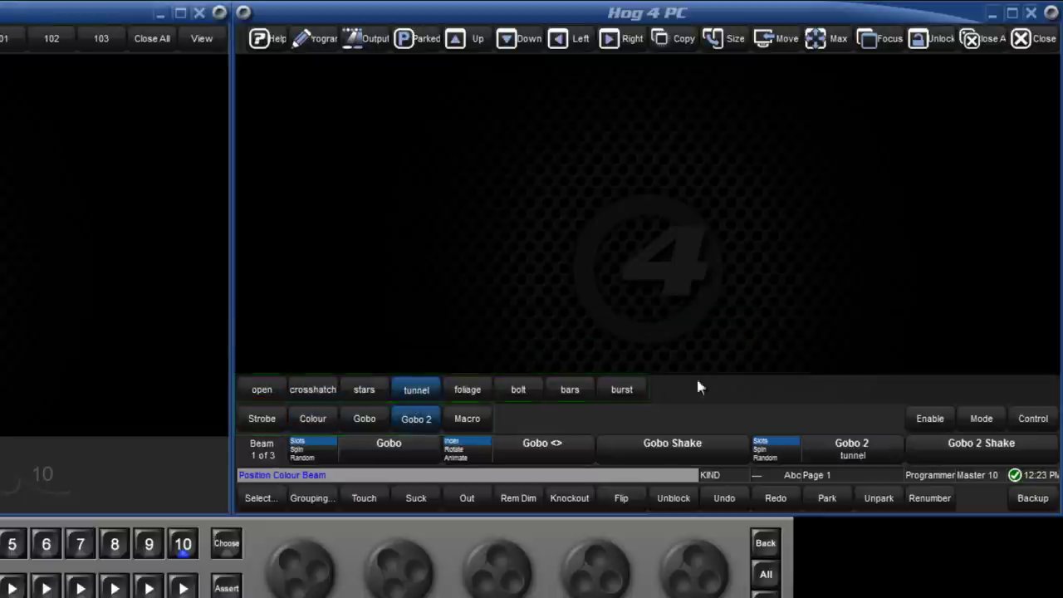
Display the Control parameters for the selected fixtures.
click(1034, 422)
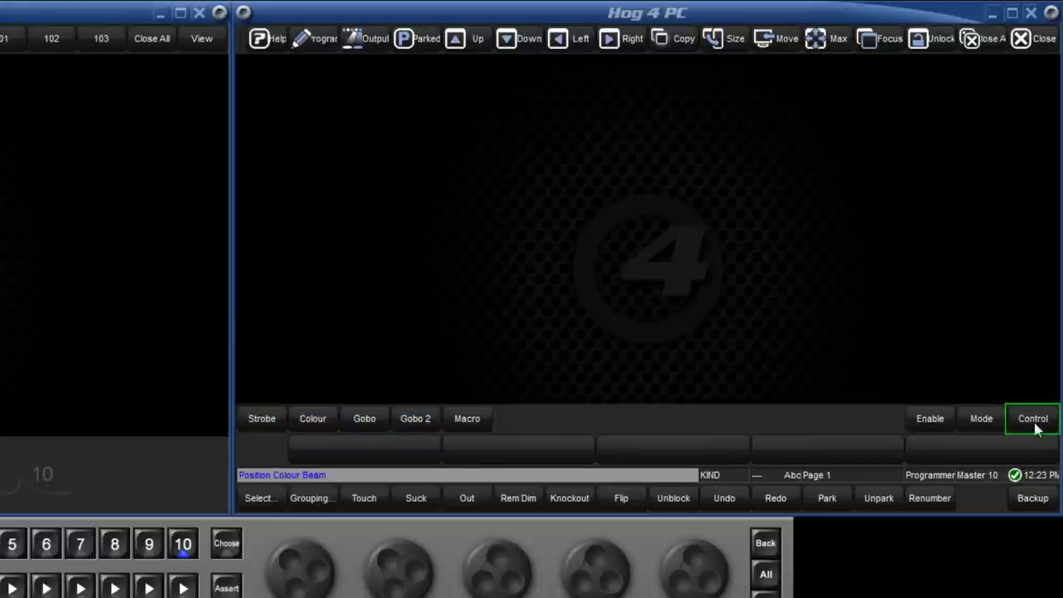